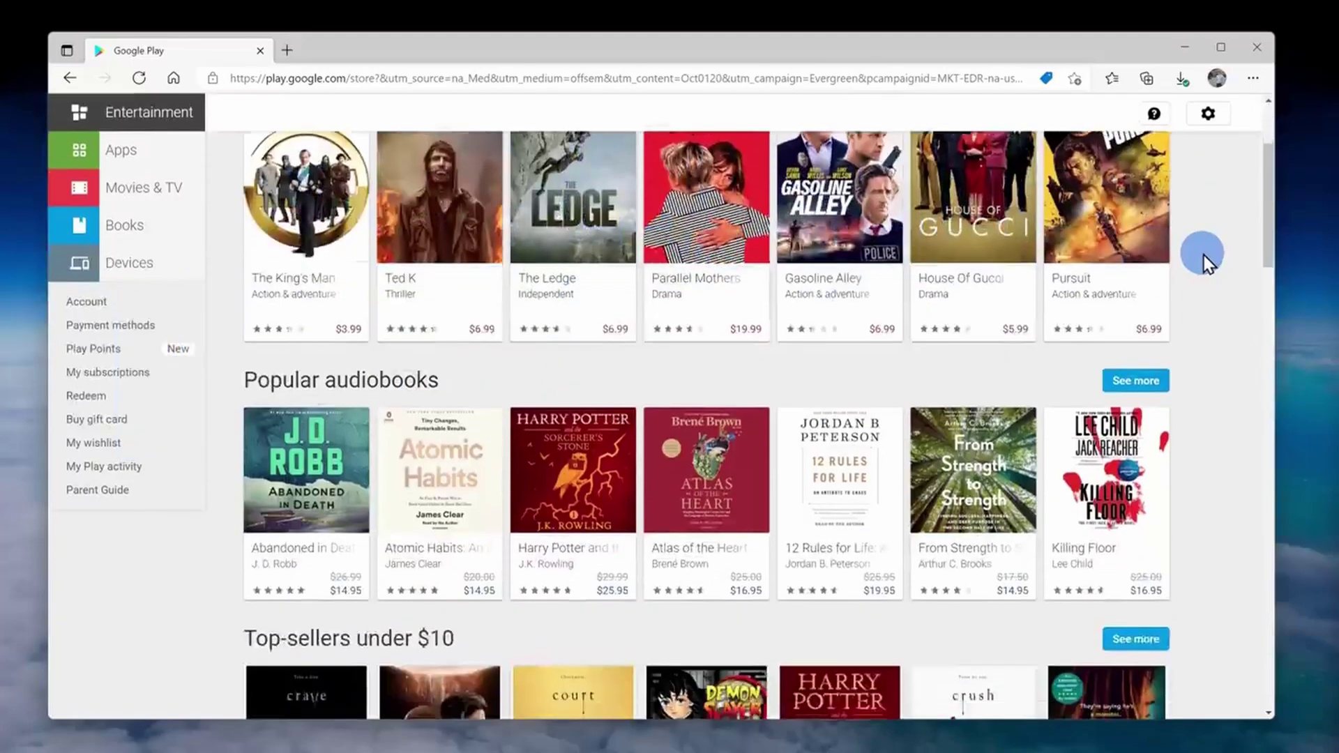
Scroll through the Chrome OS Flex early-access page and return to the Windows desktop
scroll(1205, 259, "down", 2)
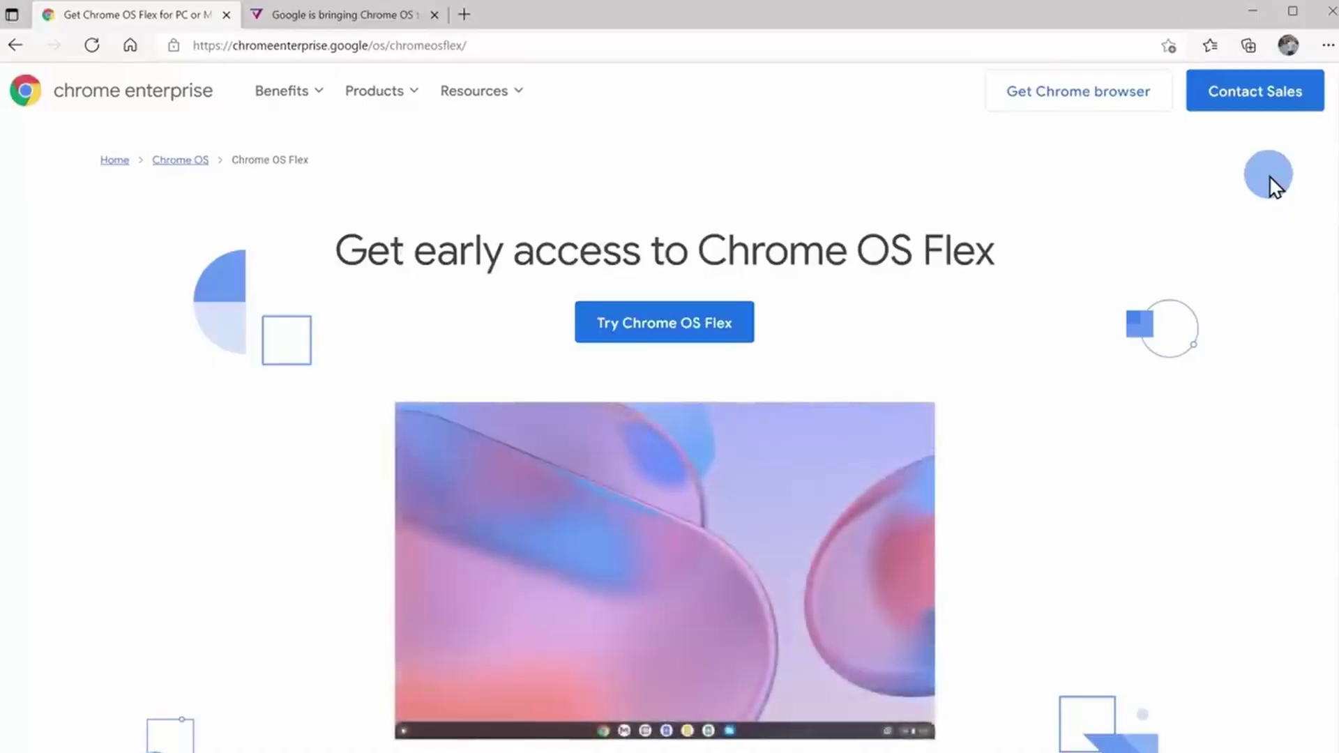
scroll(1269, 175, "down", 2)
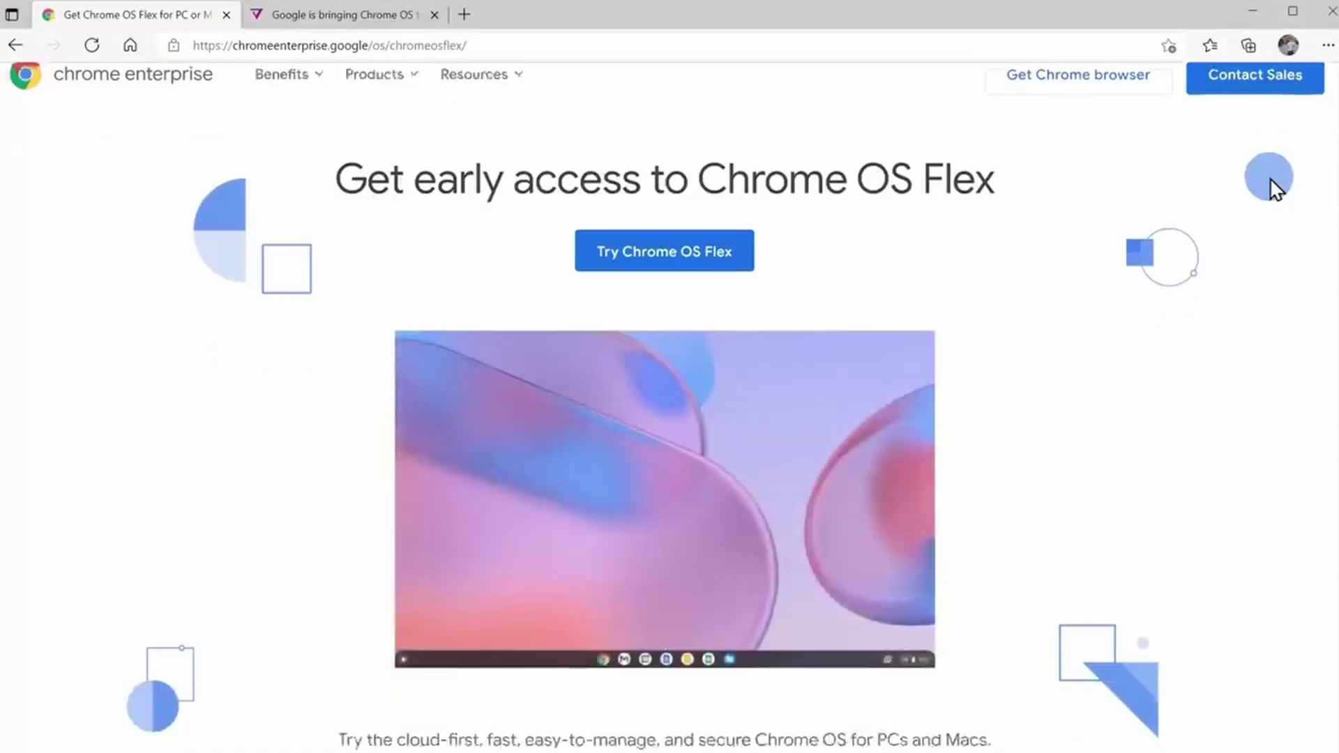
scroll(1270, 179, "down", 5)
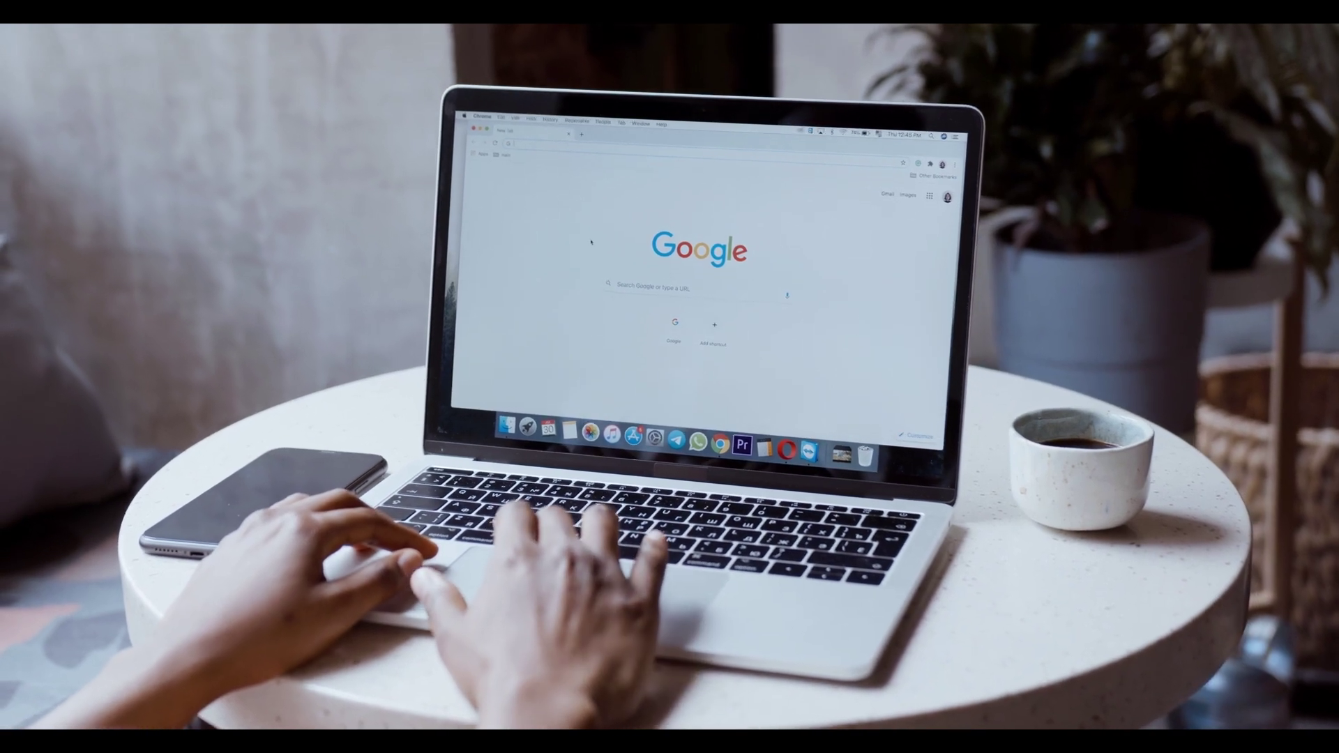
type("p")
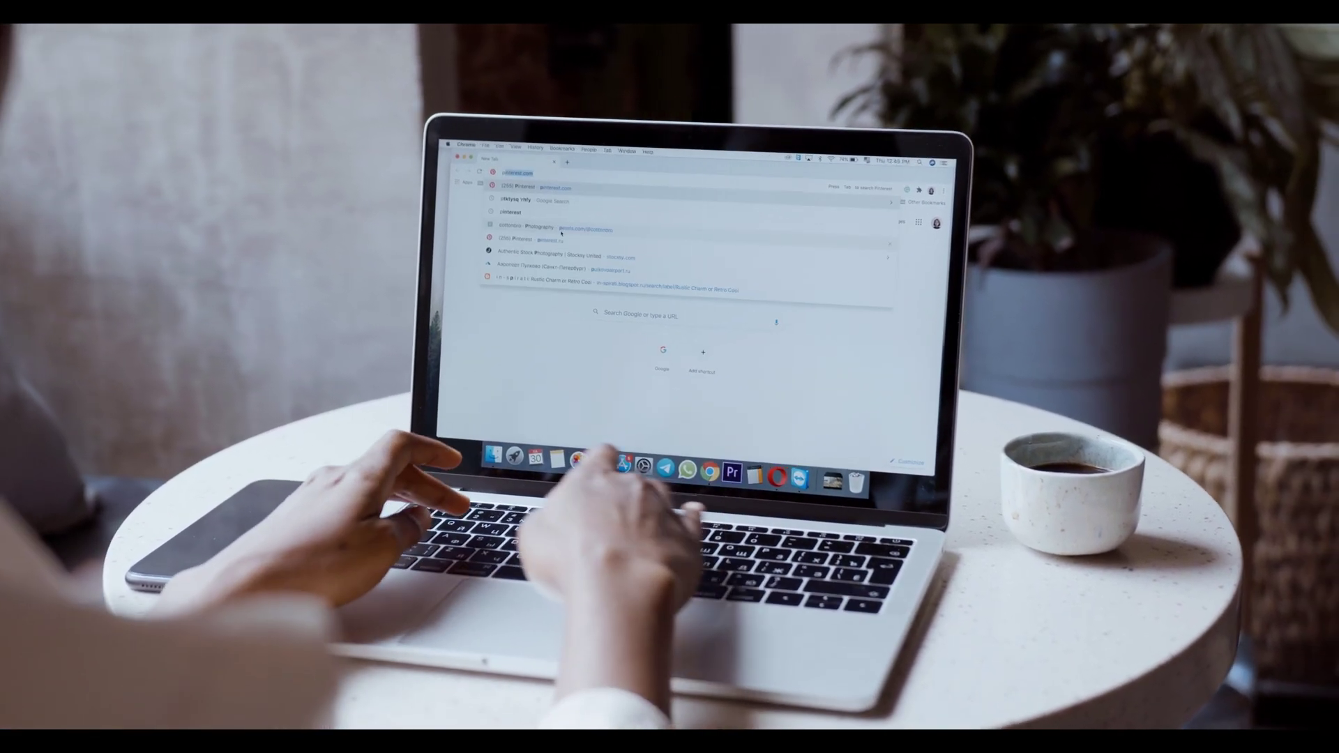
type("ex")
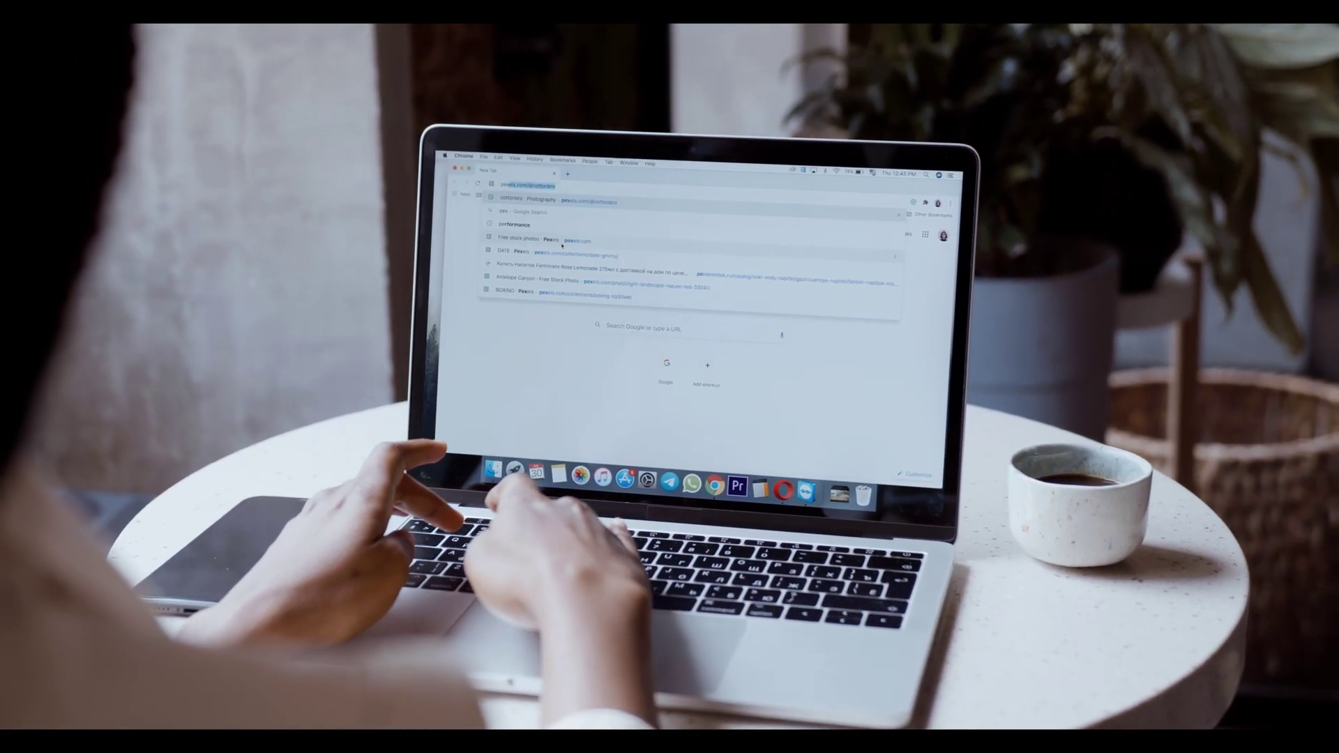
type("e")
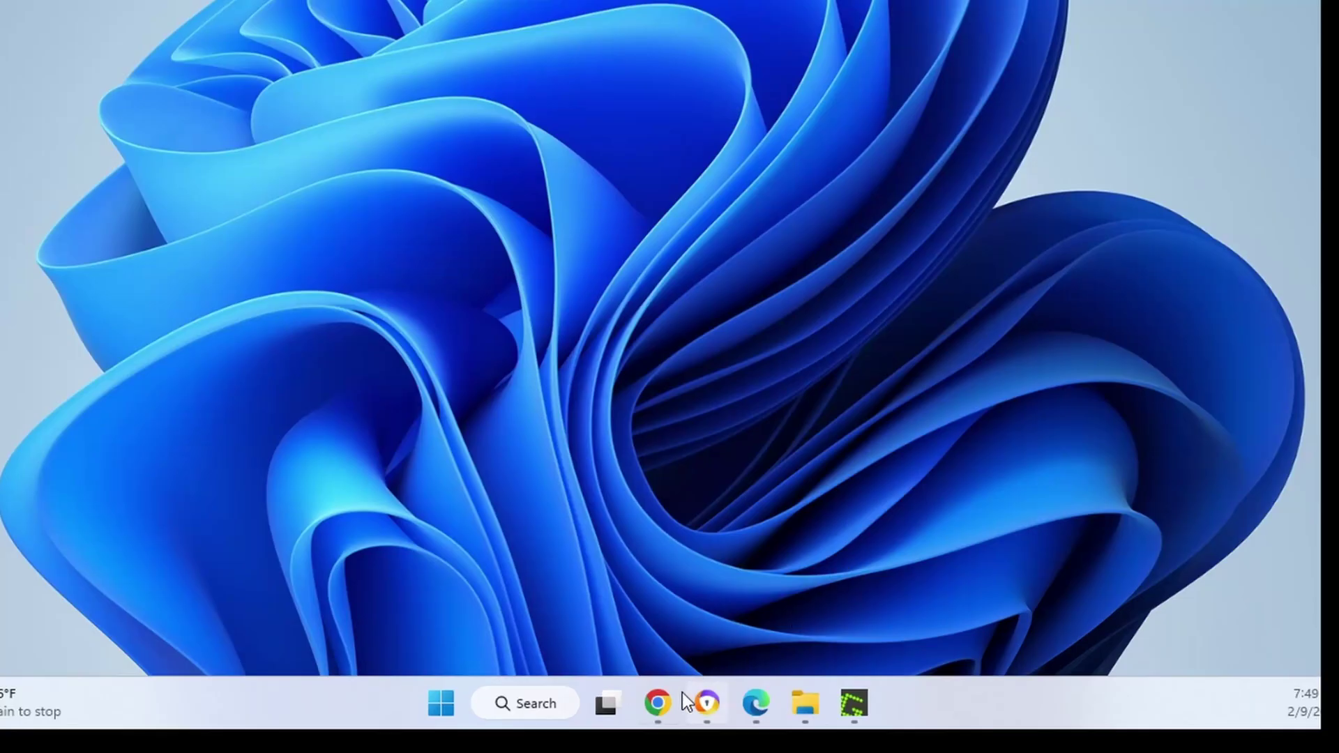
Launch Chrome, search Google for 'chrome web store' and open the store from the results
left_click(658, 704)
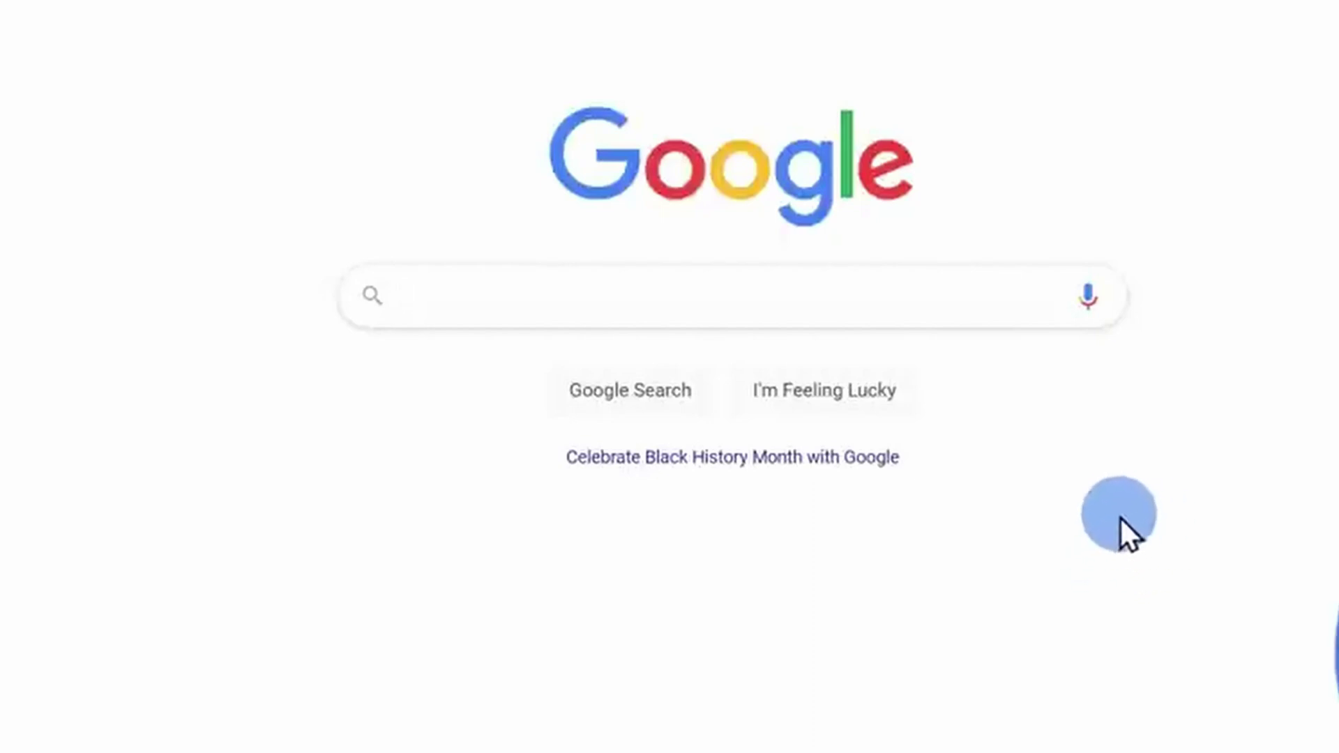
type("chrome web store")
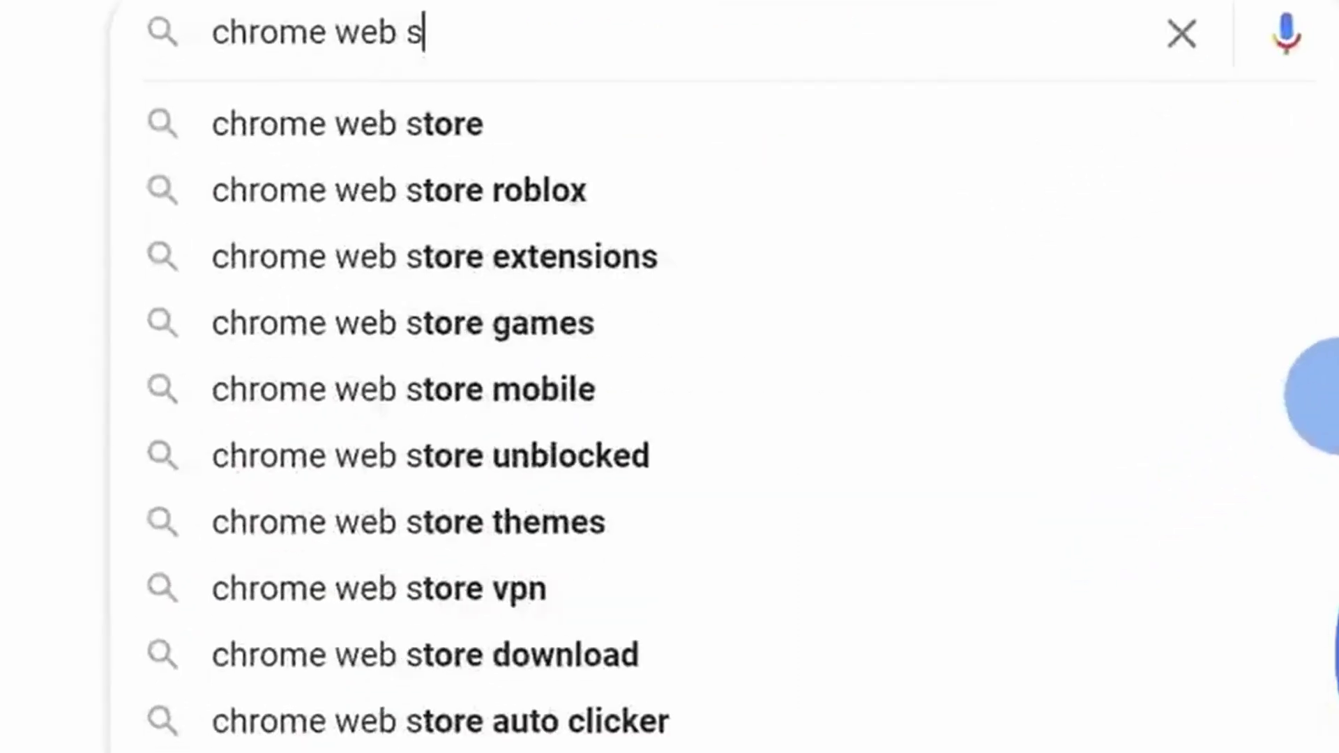
key("Return")
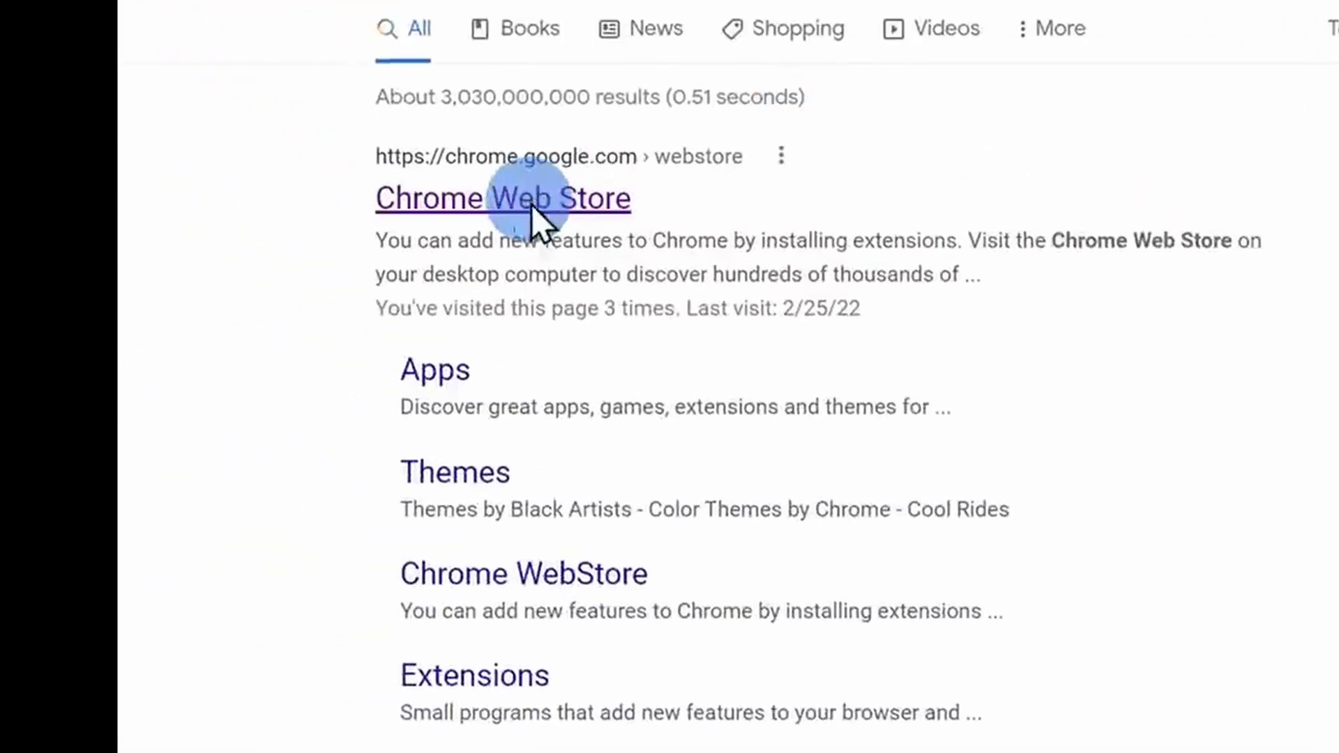
left_click(533, 209)
Find 'chromebook recover' in the store, add the Chromebook Recovery Utility extension and launch it
left_click(427, 80)
type("chrome")
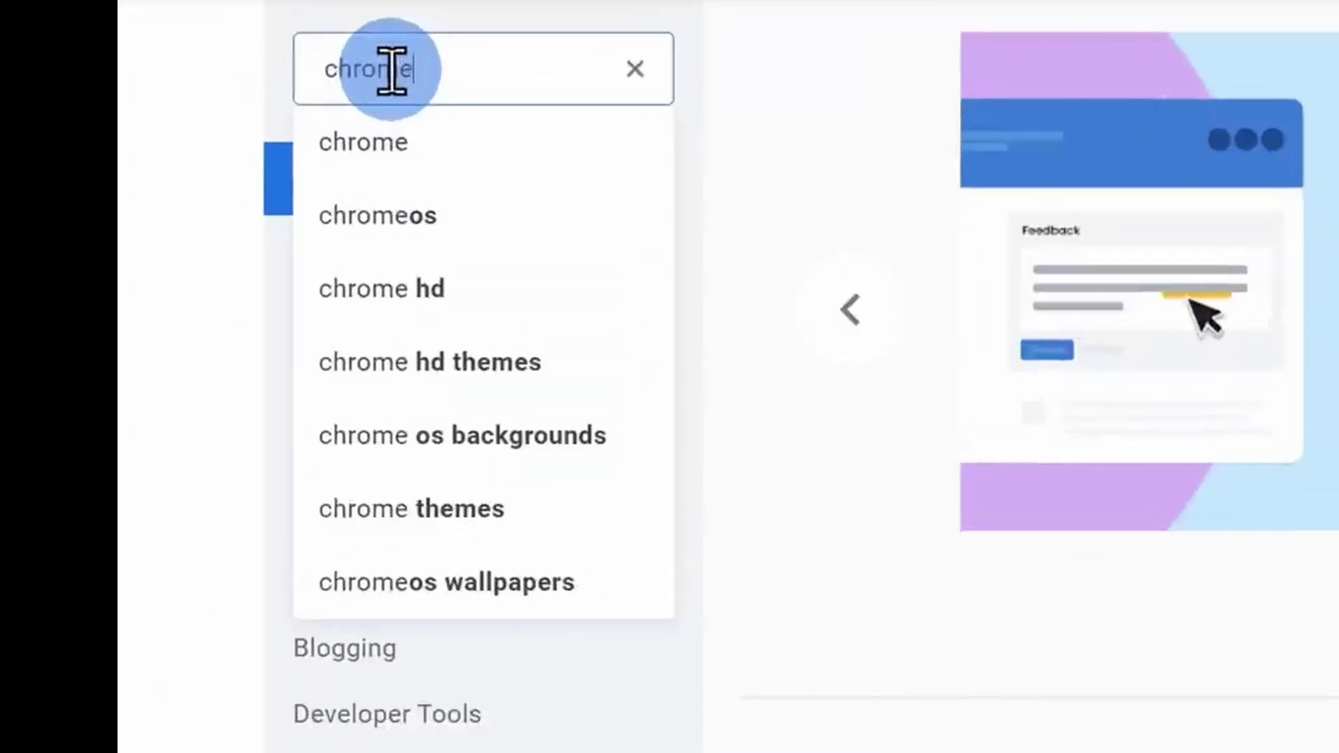
type("book recover")
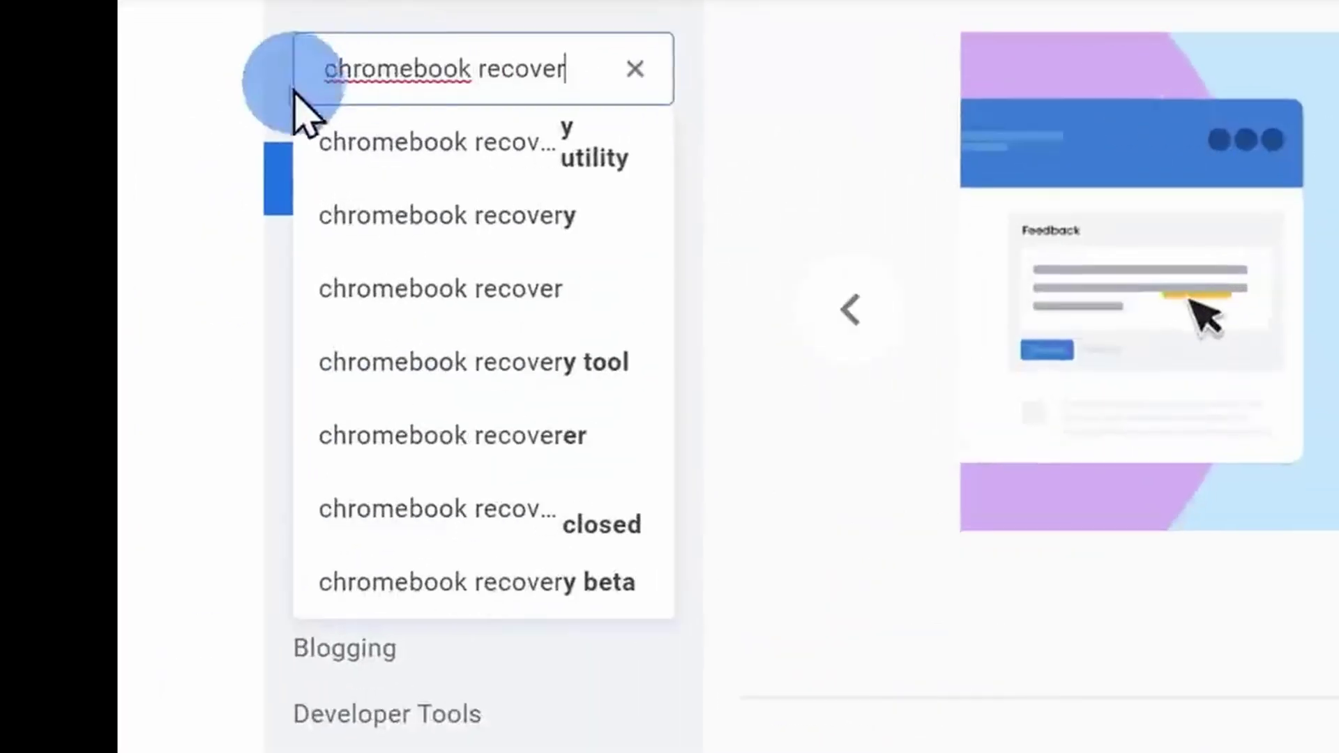
left_click(383, 143)
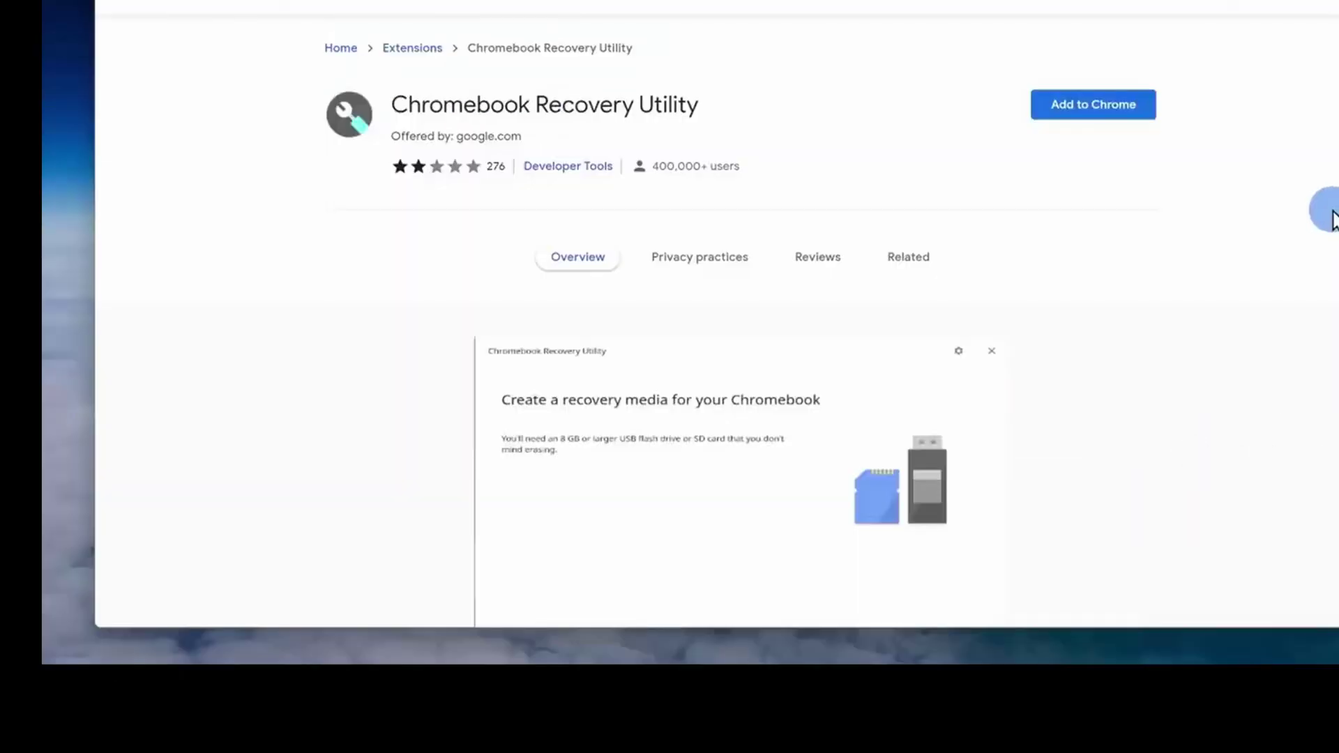
left_click(1100, 115)
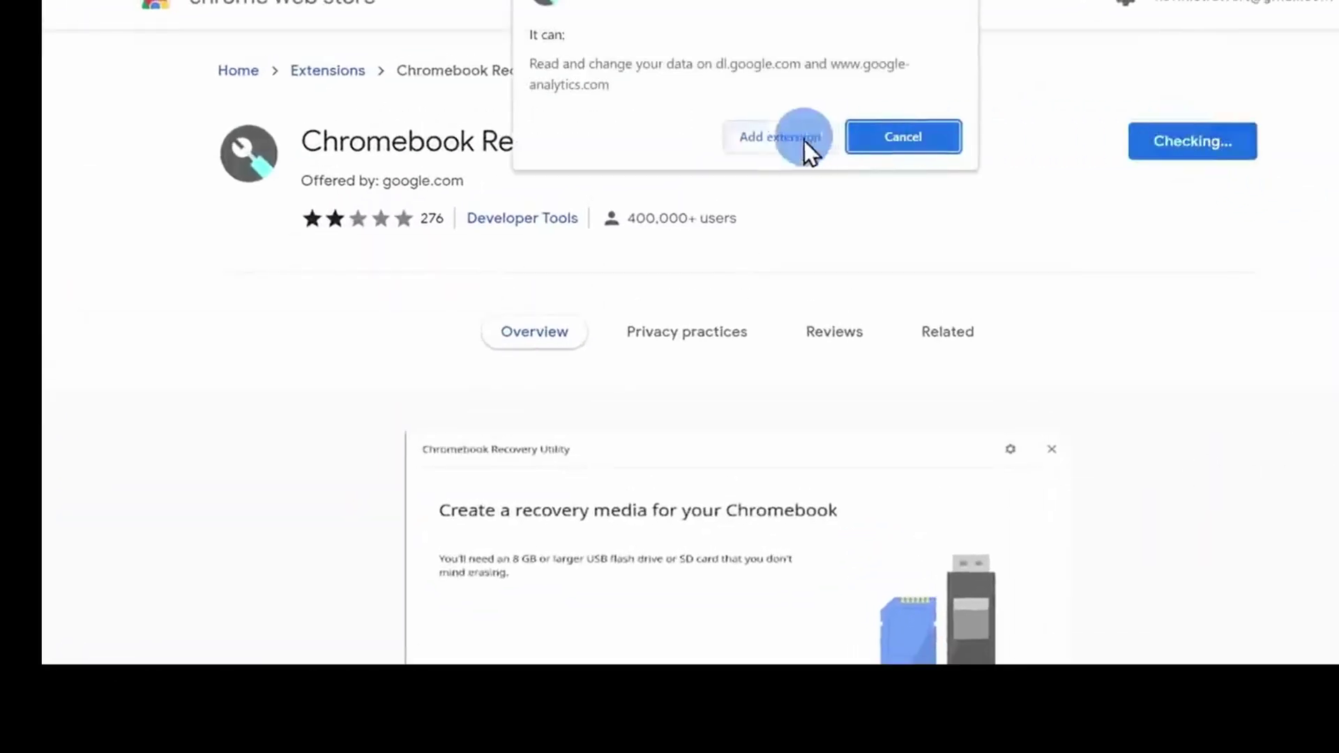
left_click(771, 145)
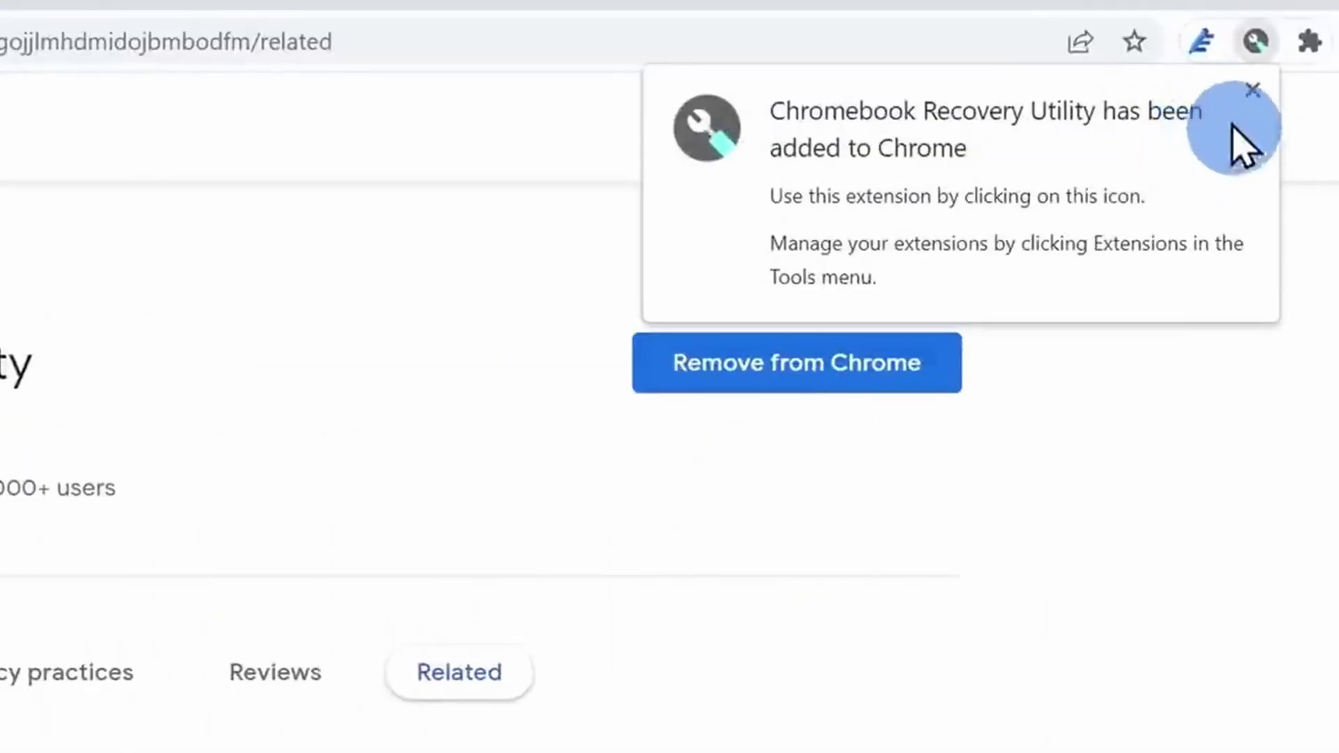
left_click(1312, 43)
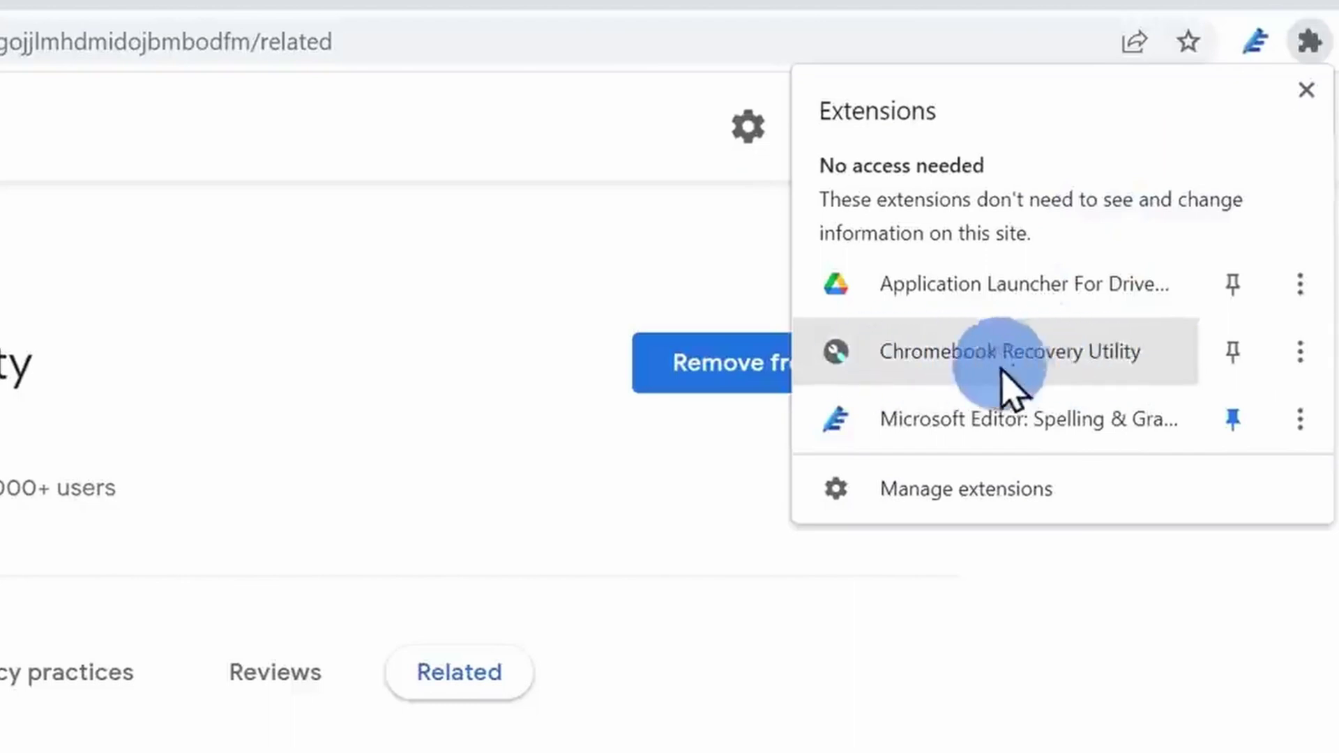
left_click(980, 366)
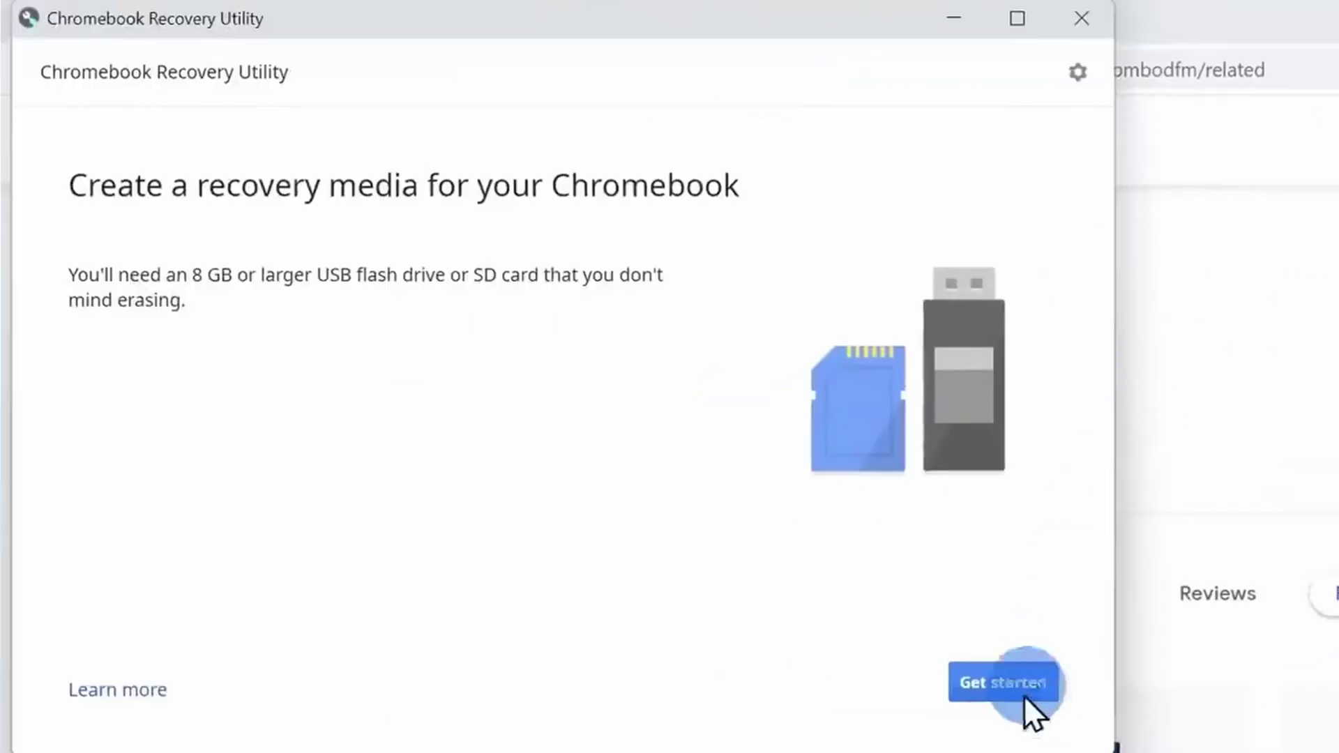
Select manufacturer Google Chrome OS Flex and product Chrome OS Flex (Developer-Unstable) in the wizard
left_click(1002, 684)
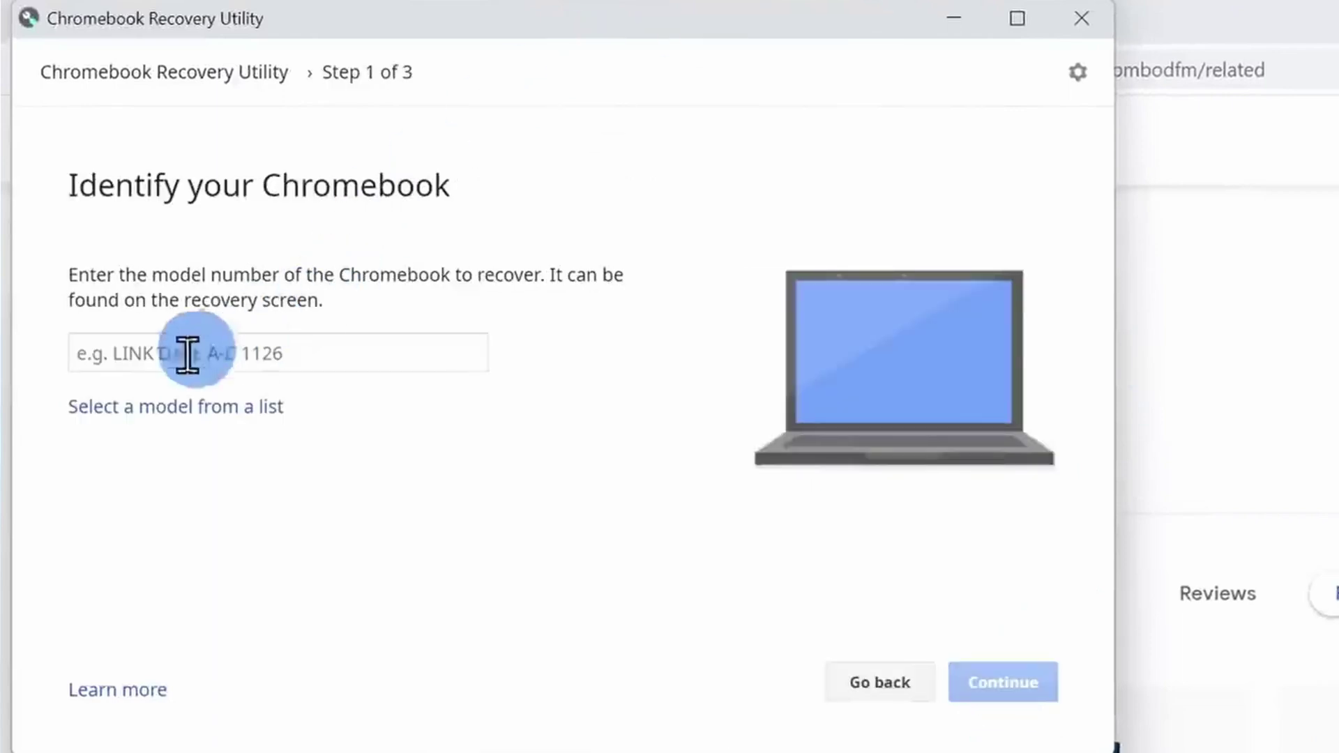
left_click(154, 408)
left_click(214, 286)
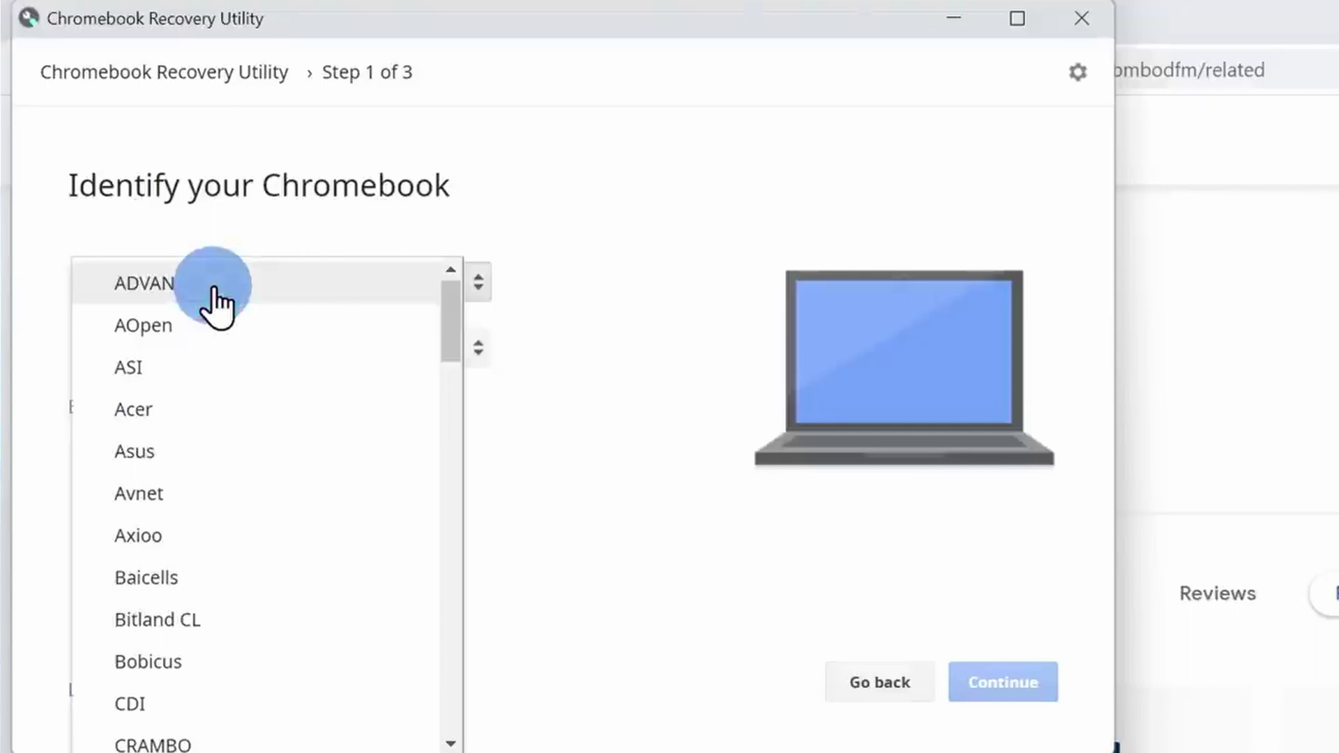
type("go")
scroll(237, 488, "down", 2)
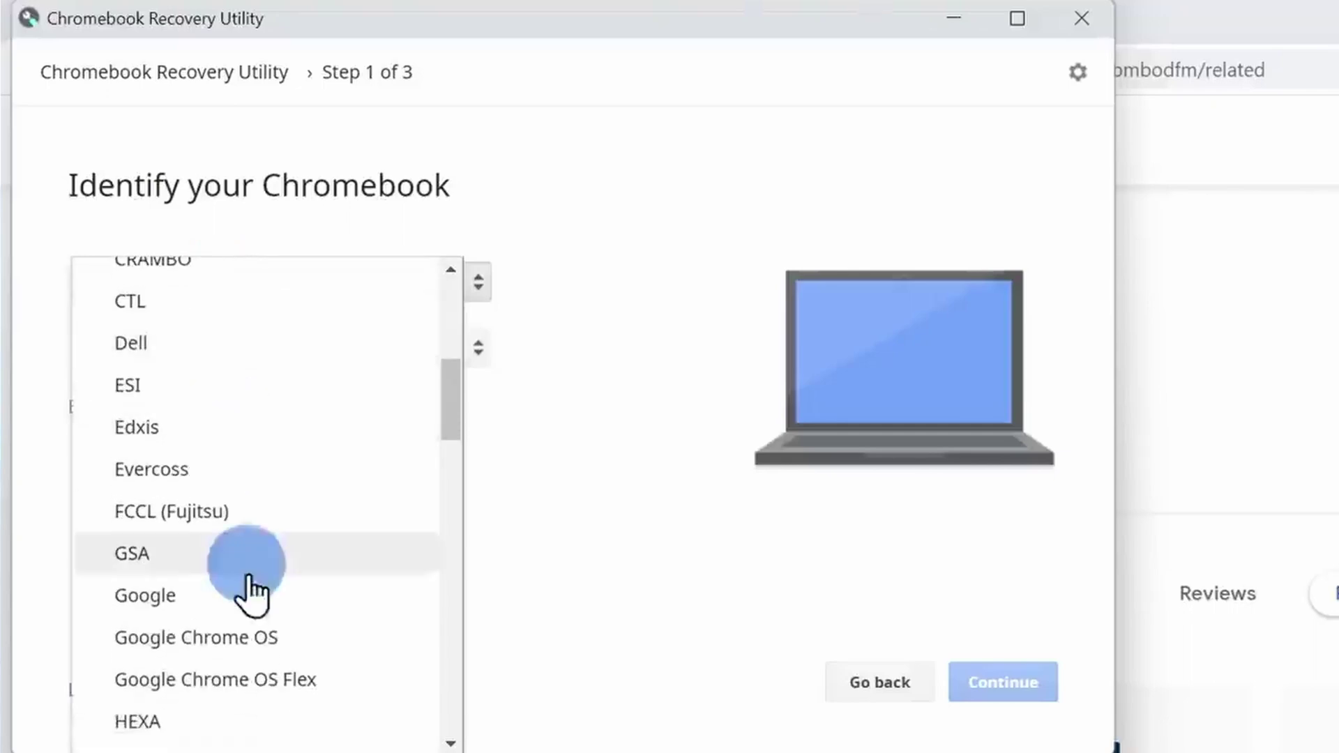
left_click(296, 680)
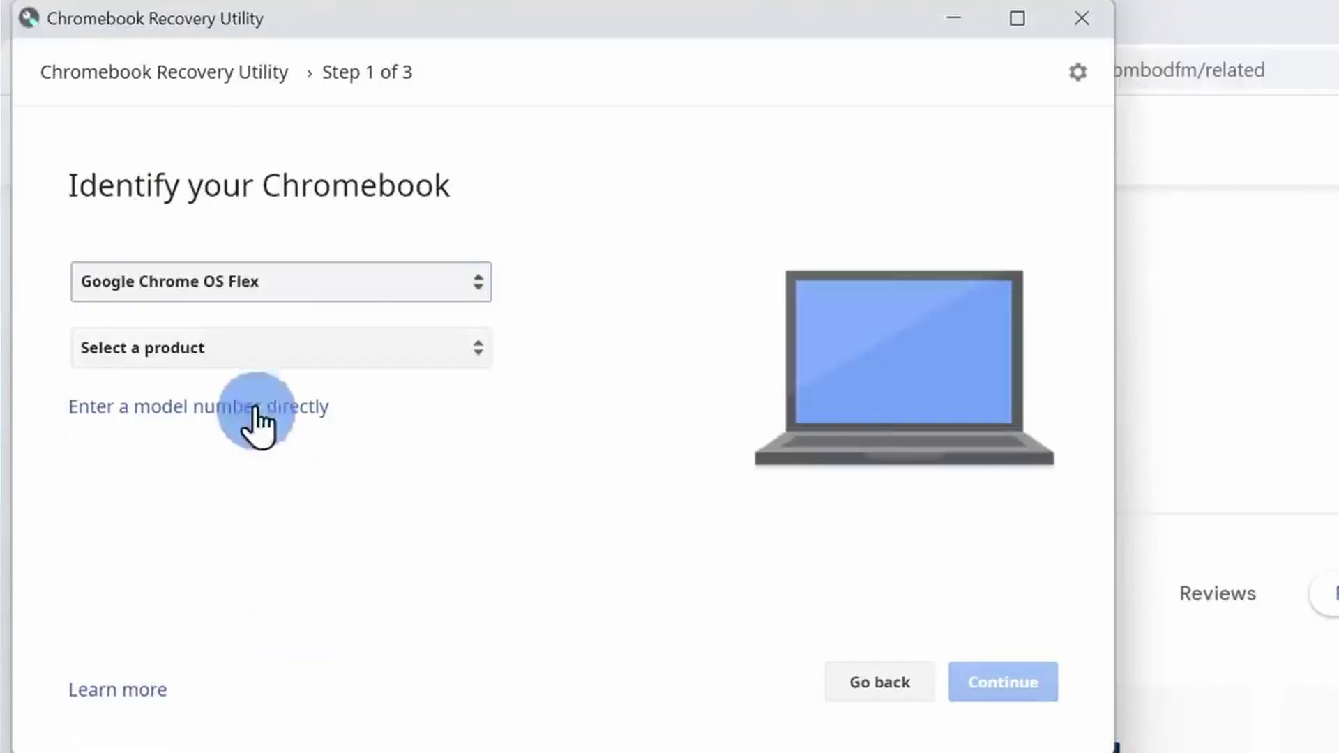
left_click(255, 359)
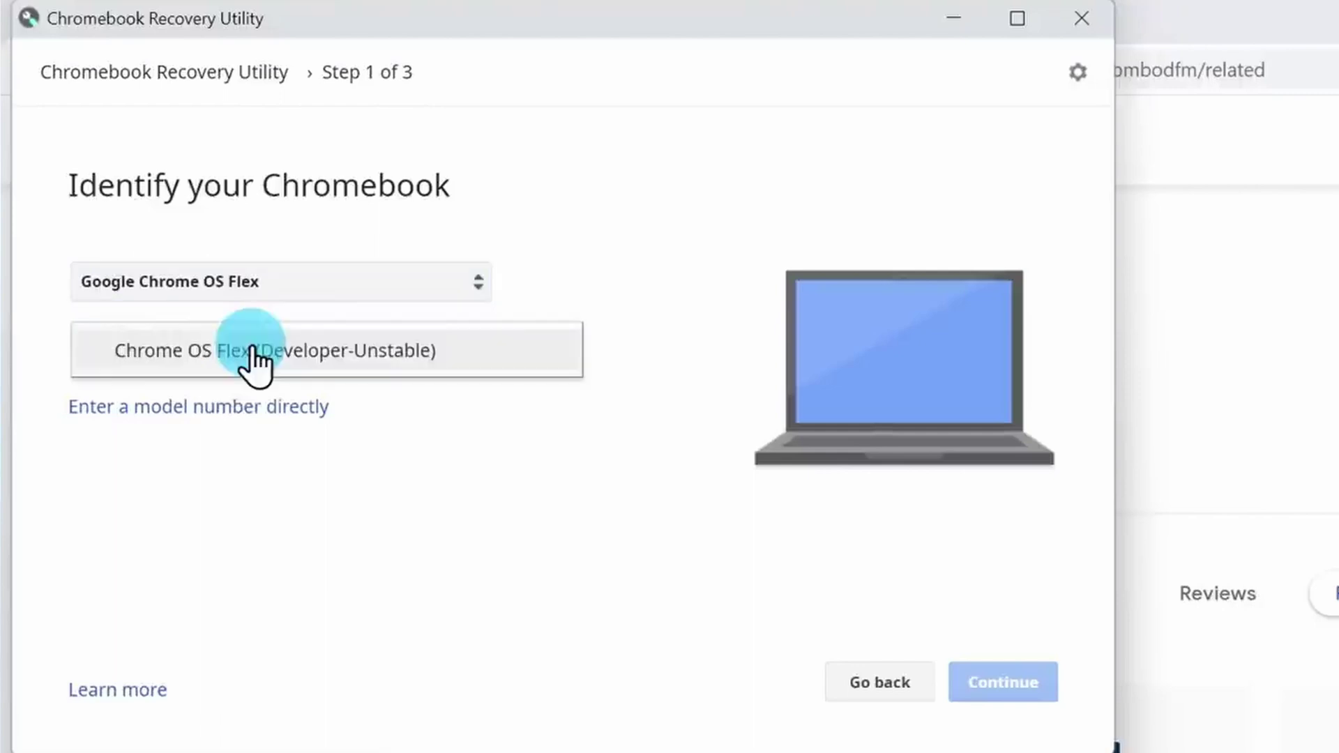
left_click(482, 367)
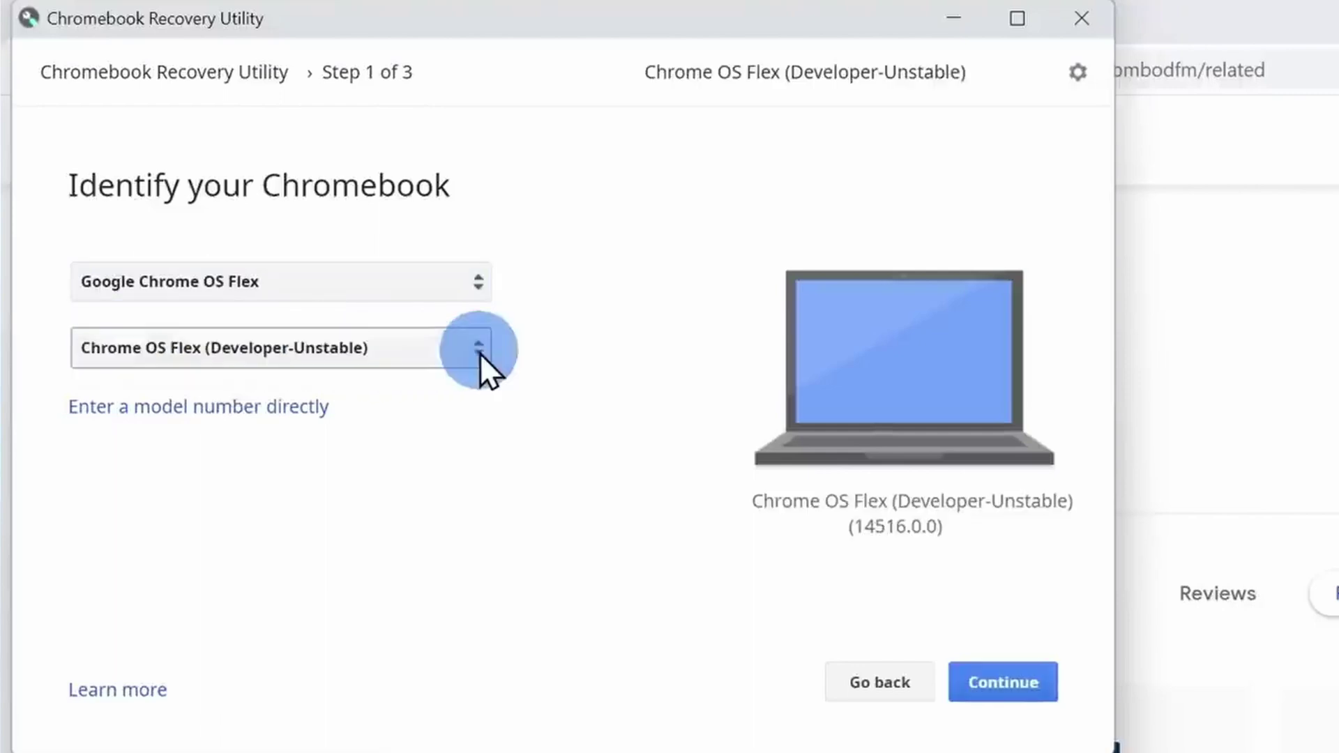
Choose the Kingston DT 101 G2 drive as the media and start creating the recovery image
left_click(1005, 682)
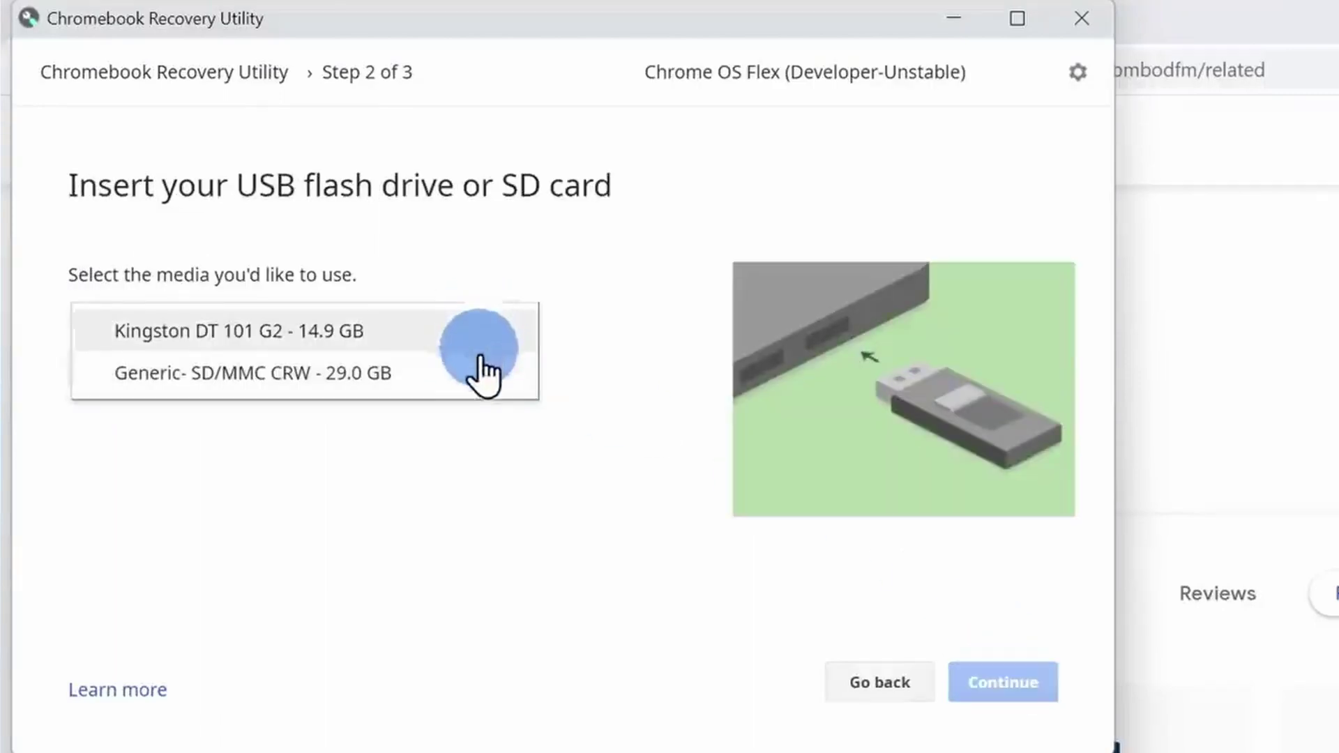
left_click(288, 334)
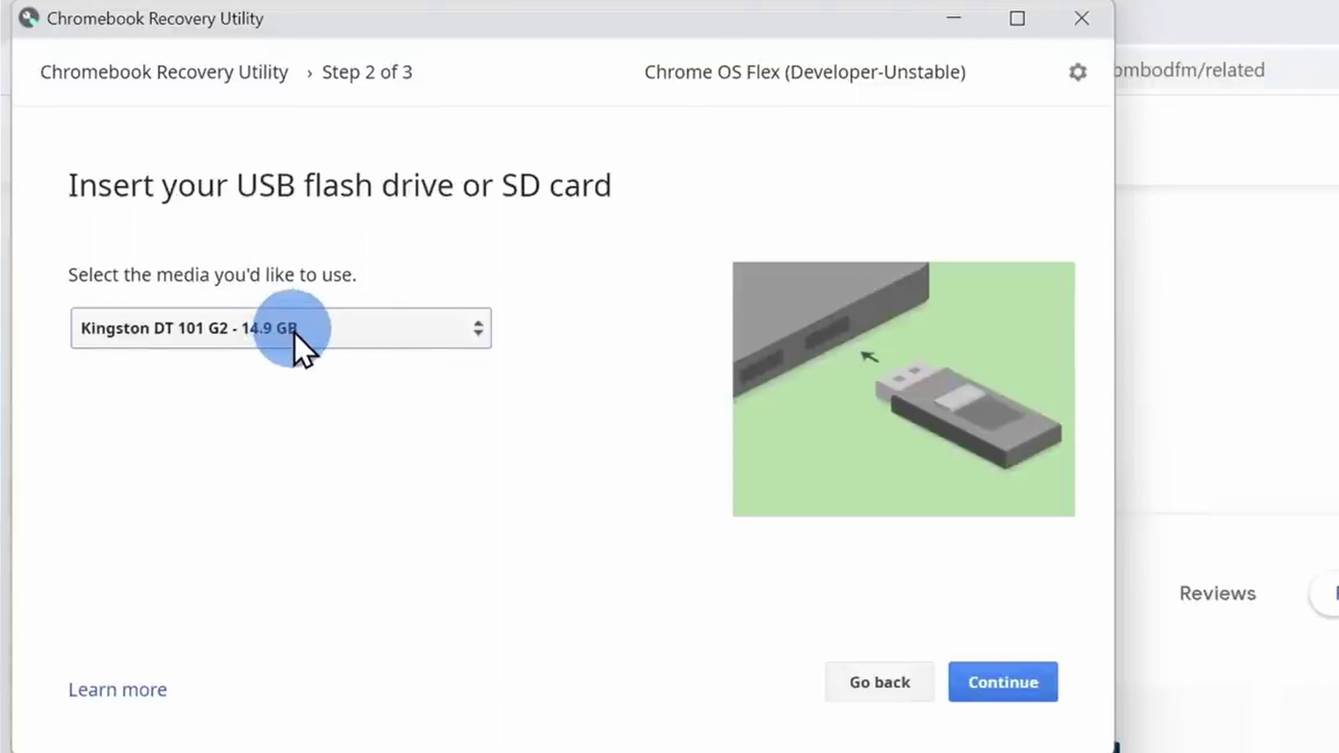
left_click(998, 687)
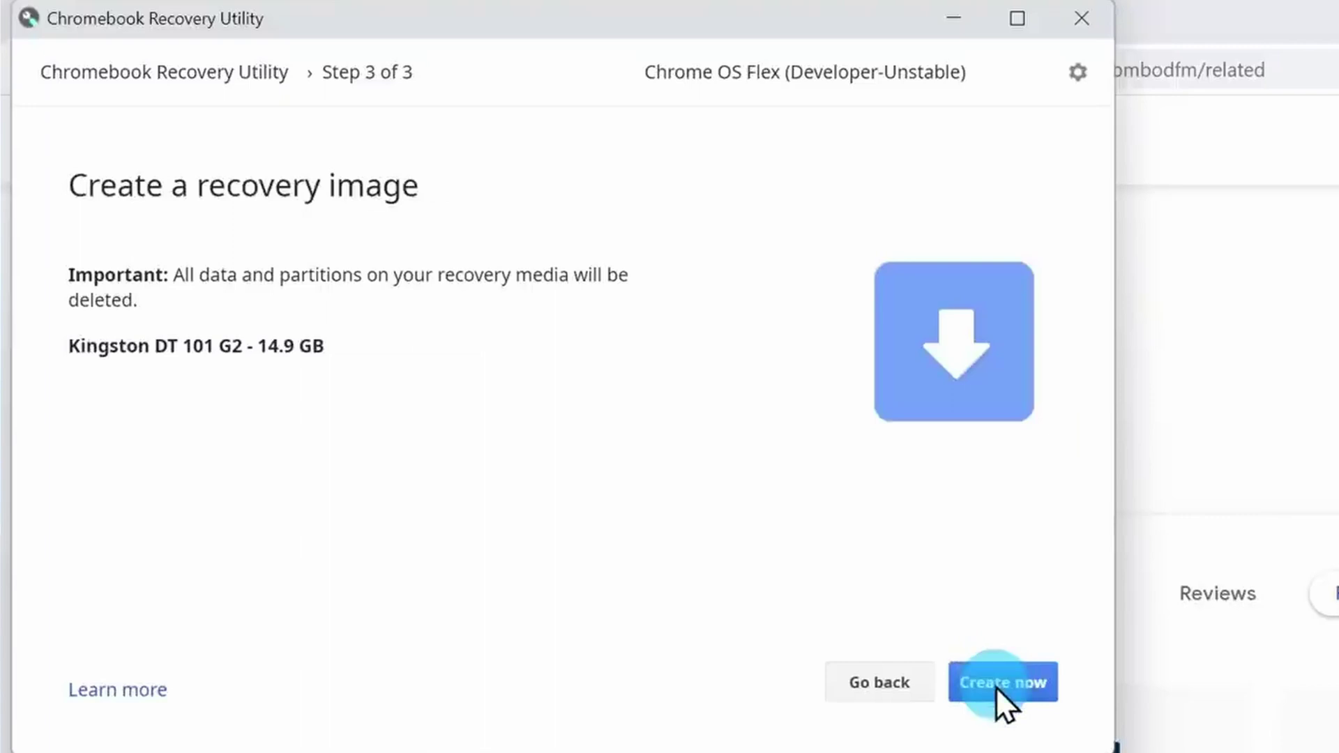
left_click(996, 684)
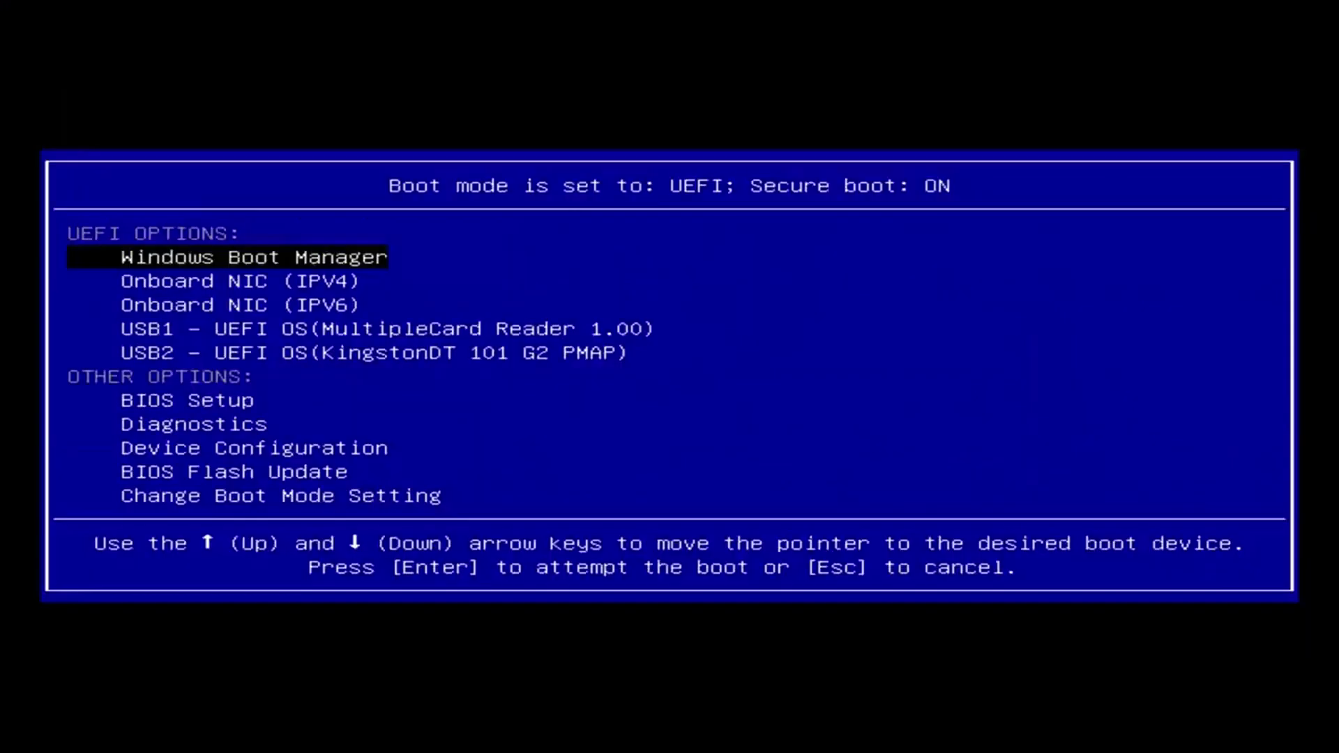
Select USB2 - UEFI OS (KingstonDT 101 G2 PMAP) in the boot menu and boot from it
key("Down")
key("Down")
key("Down")
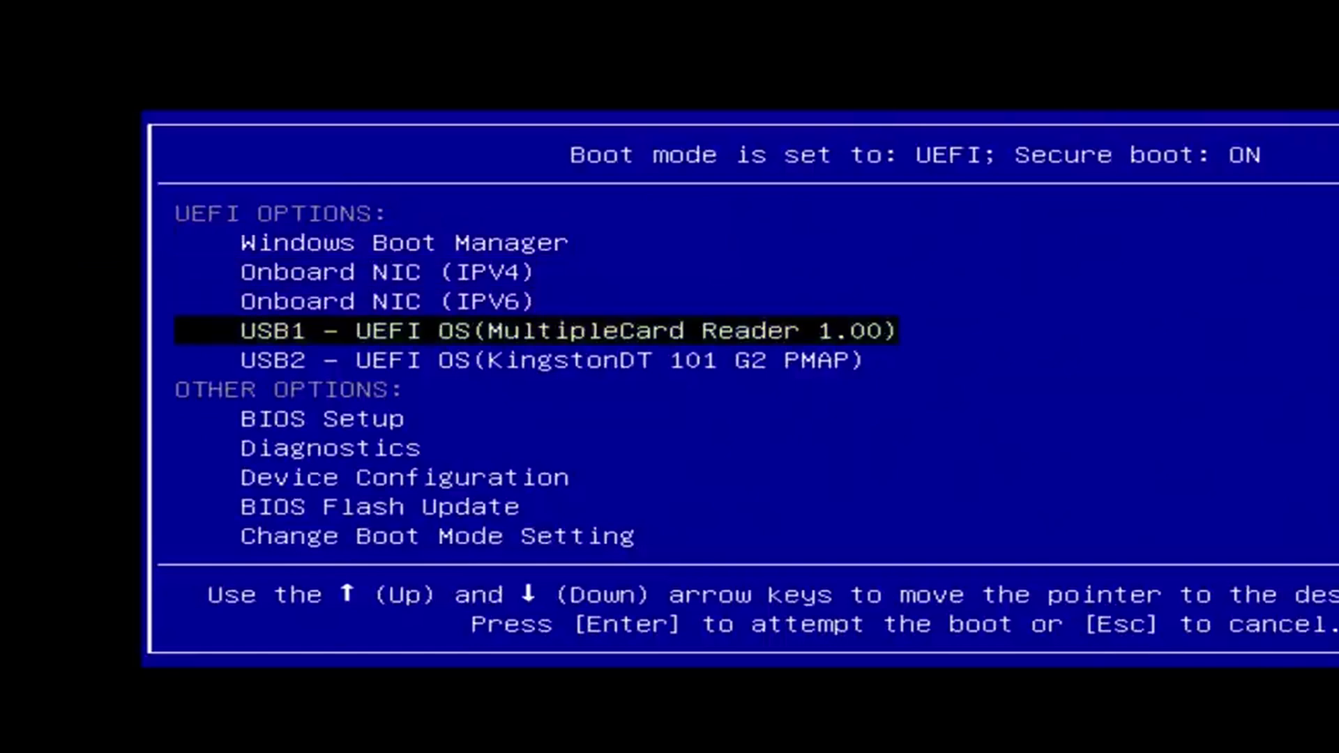
key("Down")
key("Up")
key("Down")
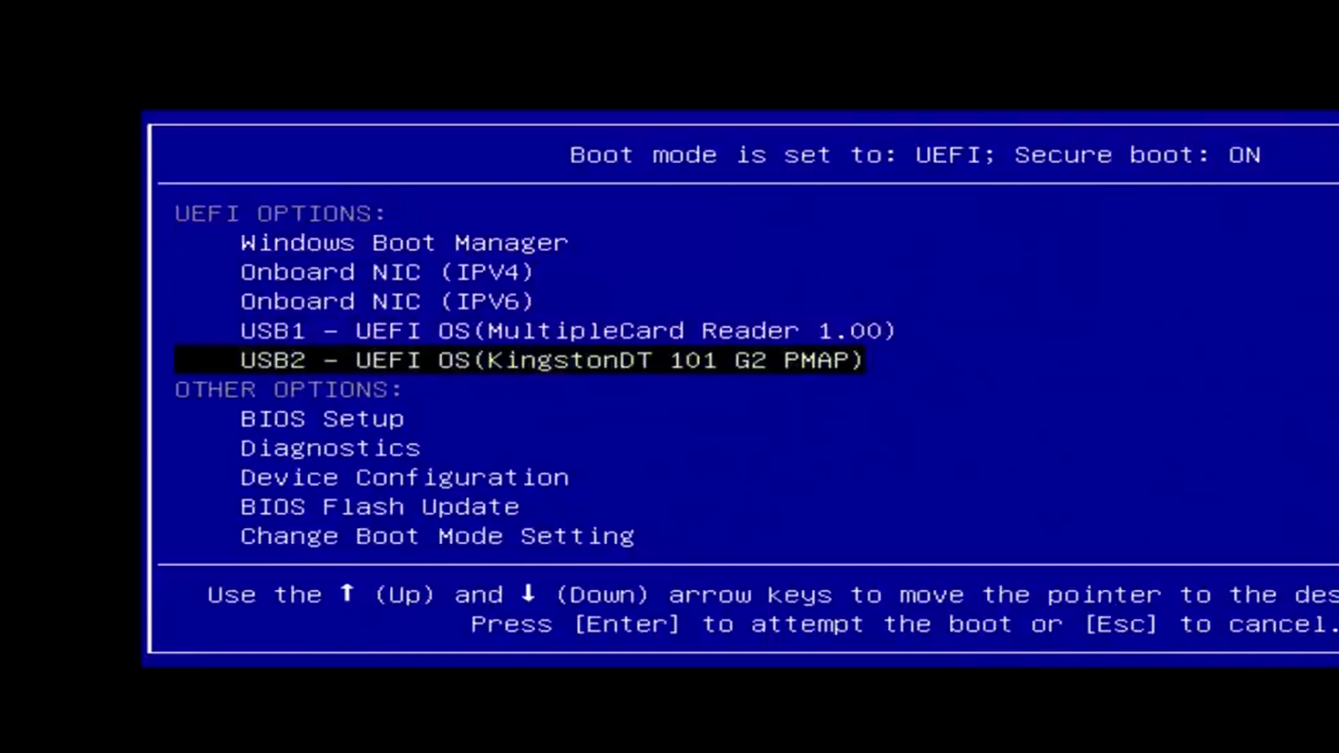
key("Up")
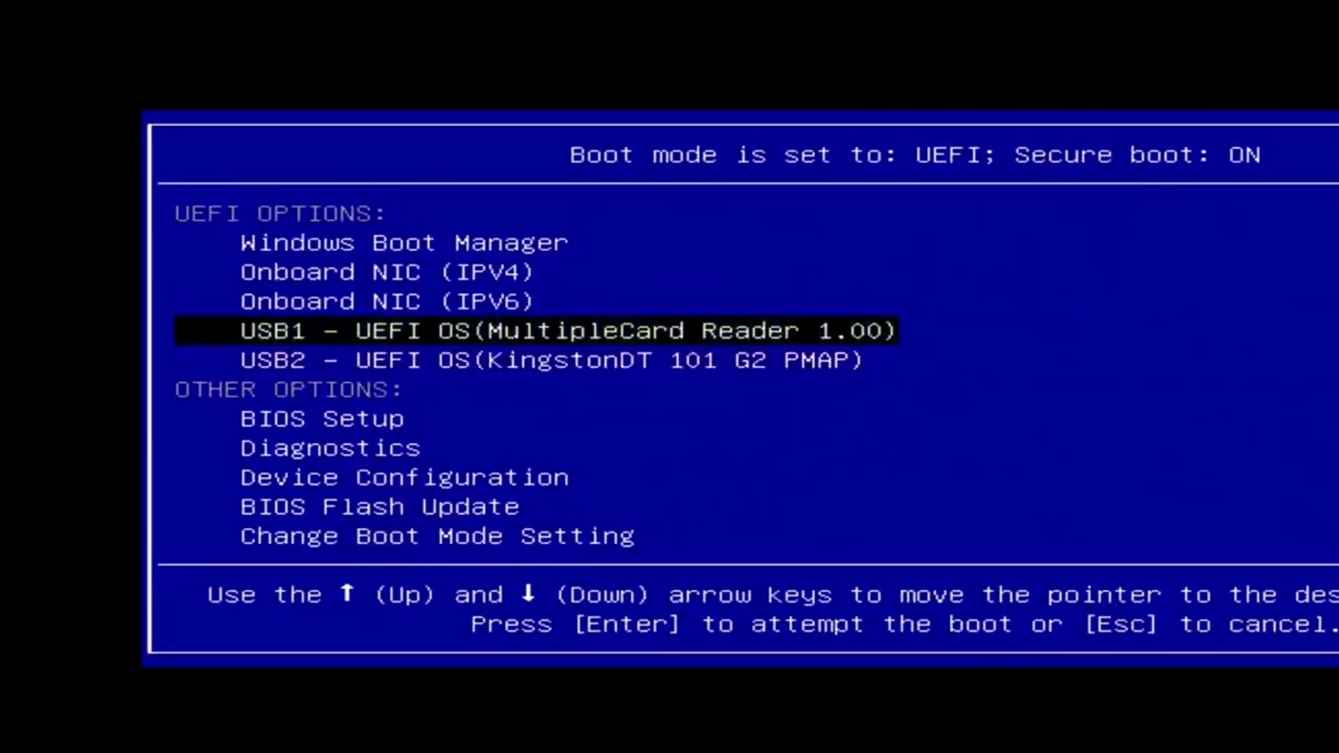
key("Down")
key("Up")
key("Down")
key("Up")
key("Down")
key("Up")
key("Down")
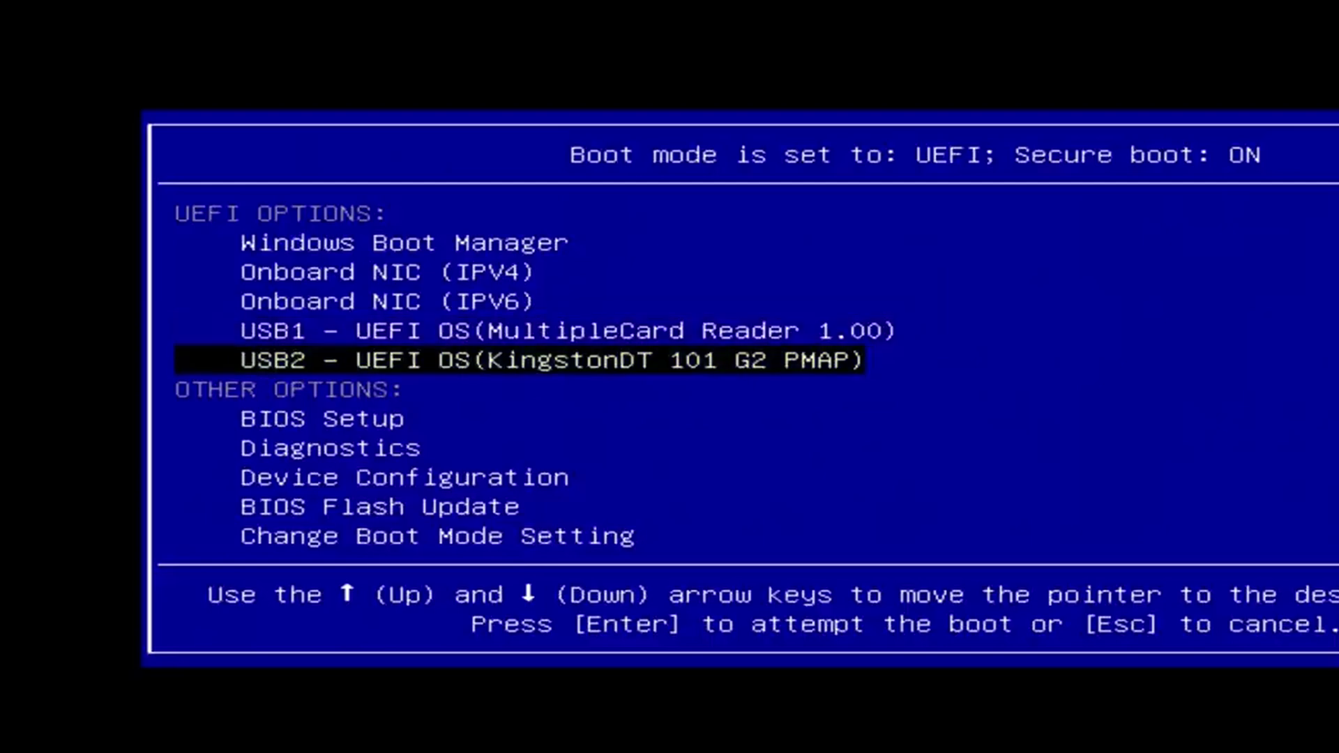
key("Up")
key("Down")
key("Up")
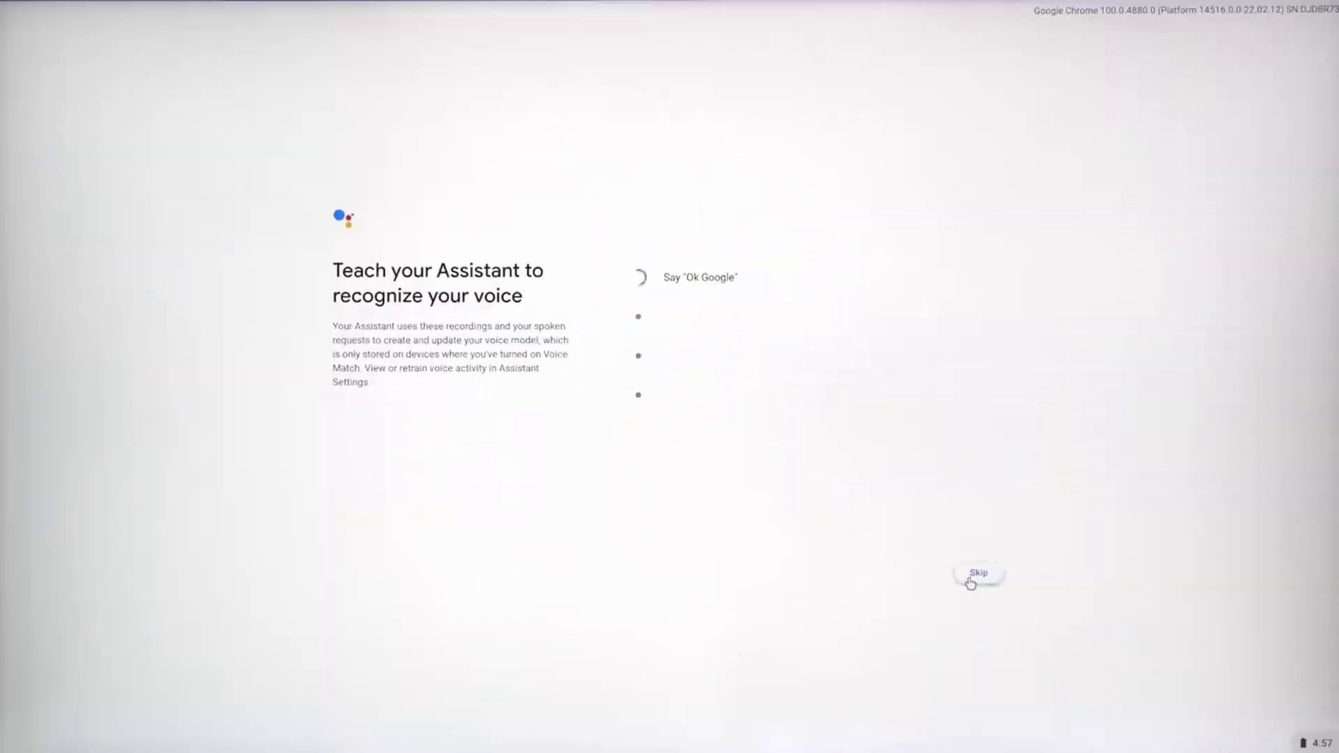
Skip the Assistant screen, then choose Get started on the 'You are all set!' screen
left_click(973, 574)
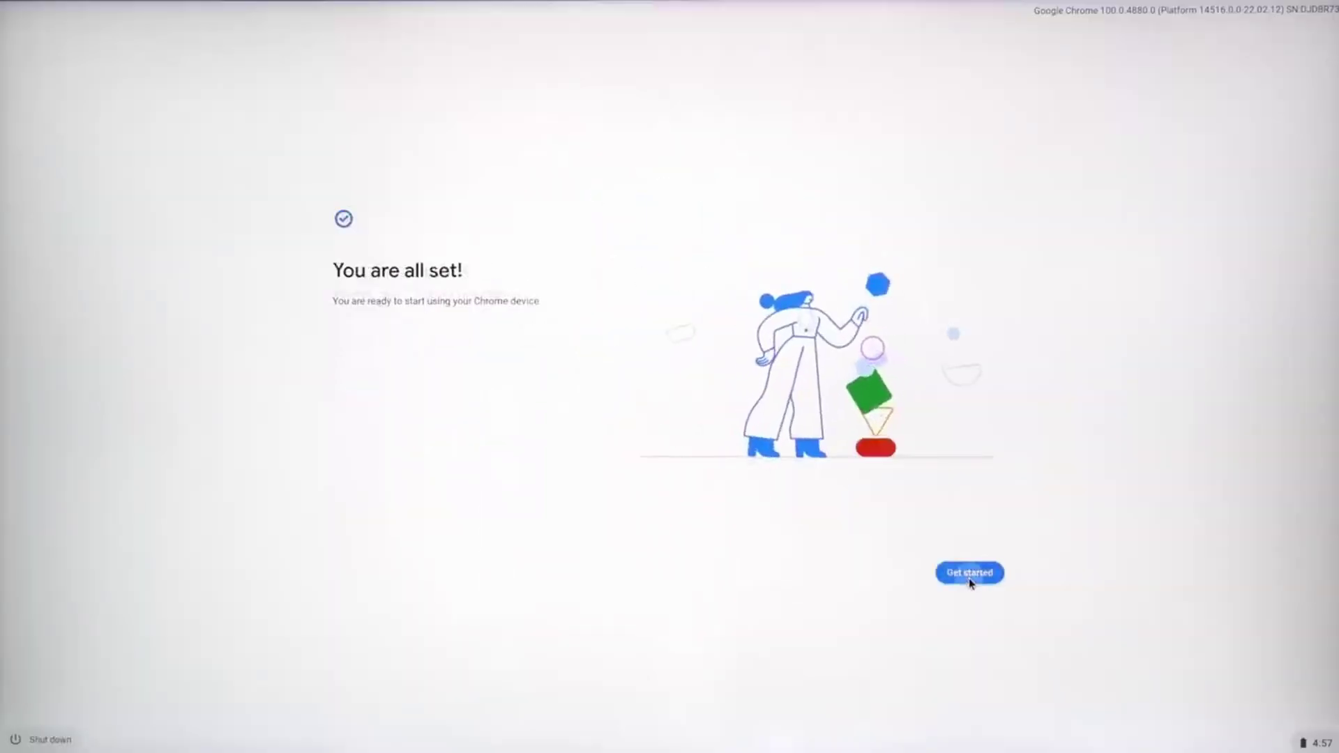
left_click(971, 583)
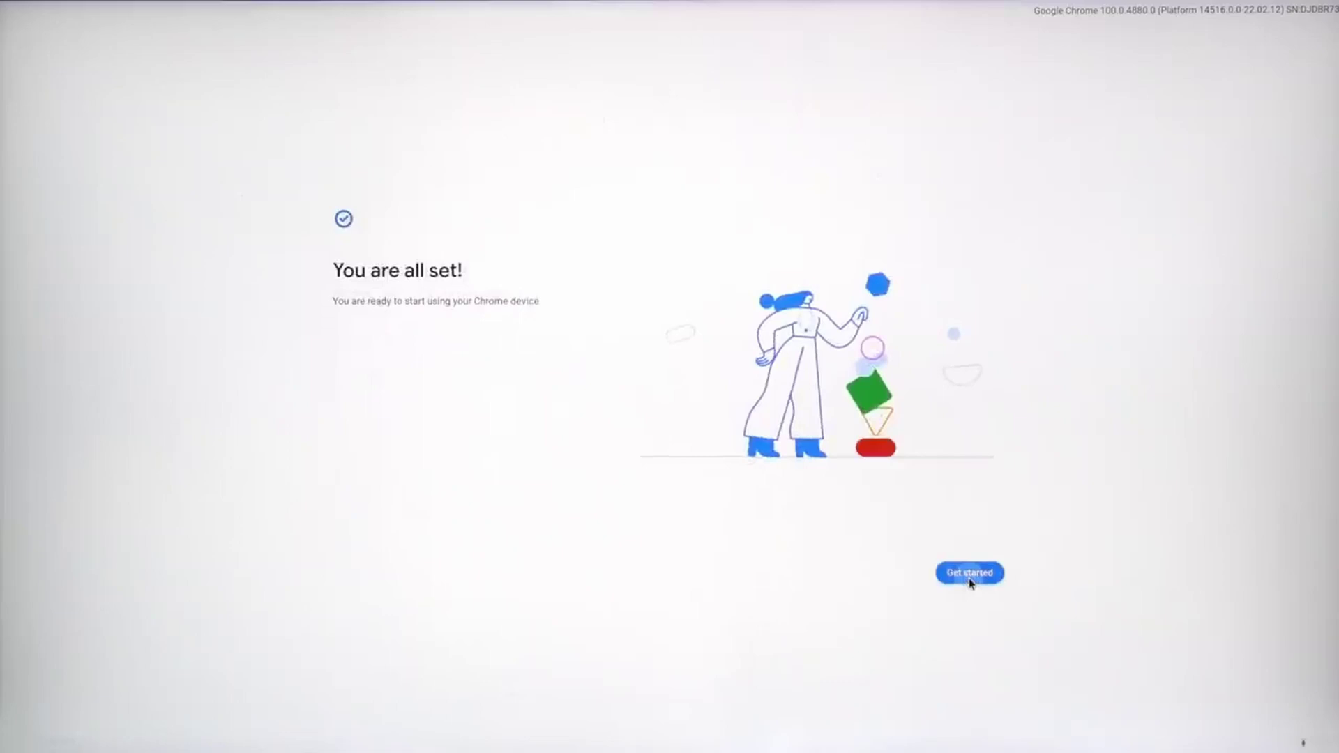